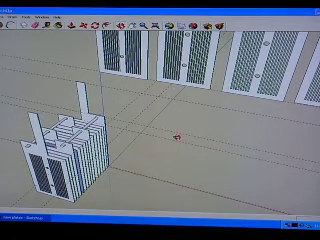
Step: Orbit the scene upward to look down on the flat plates beside the stack
{"action": "mouse_move", "coordinate": [176, 138]}
{"action": "middle_mouse_down"}
{"action": "mouse_move", "coordinate": [201, 108]}
{"action": "mouse_move", "coordinate": [215, 58]}
{"action": "mouse_move", "coordinate": [198, 117]}
{"action": "mouse_move", "coordinate": [207, 69]}
{"action": "mouse_move", "coordinate": [186, 113]}
{"action": "mouse_move", "coordinate": [223, 121]}
{"action": "mouse_move", "coordinate": [193, 97]}
{"action": "mouse_move", "coordinate": [194, 84]}
{"action": "middle_mouse_up"}
{"action": "scroll", "coordinate": [178, 95], "scroll_direction": "up", "scroll_amount": 3}
{"action": "scroll", "coordinate": [178, 97], "scroll_direction": "up", "scroll_amount": 3}
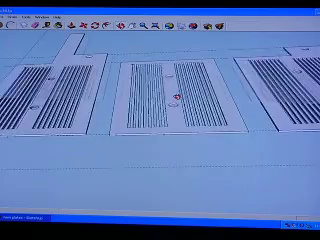
{"action": "scroll", "coordinate": [177, 98], "scroll_direction": "up", "scroll_amount": 2}
Step: Orbit across the flat plate row from high and frontal angles to examine the grooves
{"action": "middle_click_drag", "start_coordinate": [228, 100], "coordinate": [212, 122]}
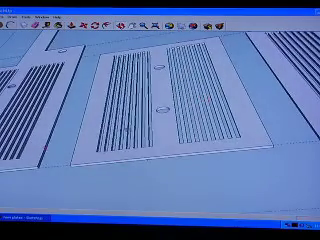
{"action": "mouse_move", "coordinate": [45, 145]}
{"action": "middle_mouse_down"}
{"action": "mouse_move", "coordinate": [68, 117]}
{"action": "mouse_move", "coordinate": [102, 110]}
{"action": "mouse_move", "coordinate": [98, 103]}
{"action": "mouse_move", "coordinate": [86, 101]}
{"action": "mouse_move", "coordinate": [97, 103]}
{"action": "middle_mouse_up"}
{"action": "scroll", "coordinate": [96, 103], "scroll_direction": "up", "scroll_amount": 2}
{"action": "scroll", "coordinate": [96, 103], "scroll_direction": "up", "scroll_amount": 2}
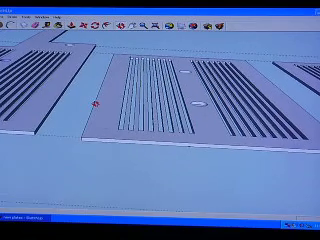
{"action": "middle_click_drag", "start_coordinate": [95, 103], "coordinate": [86, 104]}
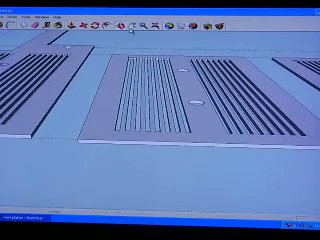
{"action": "mouse_move", "coordinate": [183, 73]}
{"action": "middle_mouse_down"}
{"action": "mouse_move", "coordinate": [150, 74]}
{"action": "mouse_move", "coordinate": [118, 68]}
{"action": "mouse_move", "coordinate": [125, 80]}
{"action": "mouse_move", "coordinate": [131, 76]}
{"action": "middle_mouse_up"}
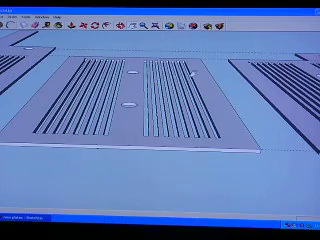
{"action": "mouse_move", "coordinate": [192, 72]}
{"action": "middle_mouse_down"}
{"action": "mouse_move", "coordinate": [160, 68]}
{"action": "mouse_move", "coordinate": [138, 70]}
{"action": "middle_mouse_up"}
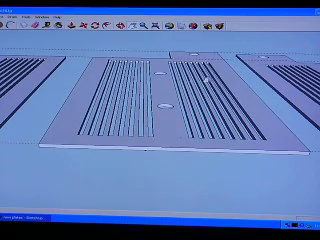
{"action": "mouse_move", "coordinate": [205, 78]}
{"action": "middle_mouse_down"}
{"action": "mouse_move", "coordinate": [198, 84]}
{"action": "mouse_move", "coordinate": [160, 85]}
{"action": "middle_mouse_up"}
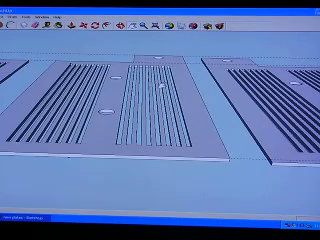
{"action": "mouse_move", "coordinate": [240, 82]}
{"action": "middle_mouse_down"}
{"action": "mouse_move", "coordinate": [170, 88]}
{"action": "mouse_move", "coordinate": [165, 70]}
{"action": "mouse_move", "coordinate": [65, 72]}
{"action": "mouse_move", "coordinate": [196, 78]}
{"action": "mouse_move", "coordinate": [150, 80]}
{"action": "mouse_move", "coordinate": [163, 85]}
{"action": "middle_mouse_up"}
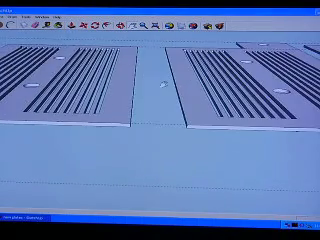
{"action": "scroll", "coordinate": [105, 65], "scroll_direction": "down", "scroll_amount": 5}
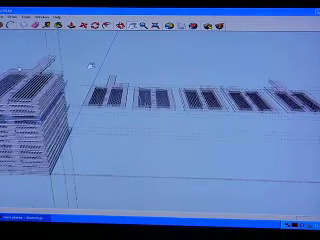
Step: Orbit around the stacked cell, ending at a lower, more horizontal angle on the plates
{"action": "mouse_move", "coordinate": [80, 45]}
{"action": "middle_mouse_down"}
{"action": "mouse_move", "coordinate": [92, 113]}
{"action": "mouse_move", "coordinate": [88, 130]}
{"action": "mouse_move", "coordinate": [115, 112]}
{"action": "middle_mouse_up"}
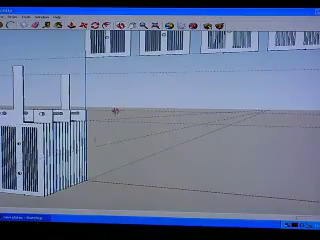
{"action": "middle_click_drag", "start_coordinate": [104, 130], "coordinate": [95, 140]}
{"action": "mouse_move", "coordinate": [120, 99]}
{"action": "middle_mouse_down"}
{"action": "mouse_move", "coordinate": [110, 135]}
{"action": "mouse_move", "coordinate": [136, 100]}
{"action": "mouse_move", "coordinate": [120, 113]}
{"action": "mouse_move", "coordinate": [115, 111]}
{"action": "mouse_move", "coordinate": [115, 101]}
{"action": "mouse_move", "coordinate": [124, 83]}
{"action": "middle_mouse_up"}
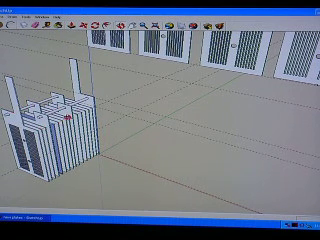
{"action": "left_click_drag", "start_coordinate": [117, 102], "coordinate": [213, 104]}
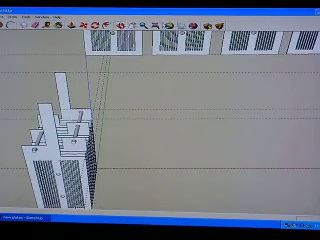
{"action": "scroll", "coordinate": [162, 59], "scroll_direction": "down", "scroll_amount": 5}
{"action": "left_click_drag", "start_coordinate": [149, 74], "coordinate": [151, 43]}
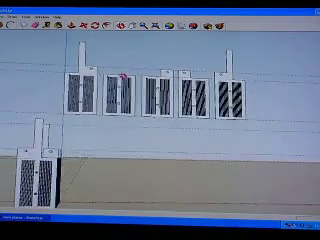
Step: Use the Orbit tool to tilt higher over the grooved plates, then lower again
{"action": "mouse_move", "coordinate": [128, 75]}
{"action": "middle_mouse_down"}
{"action": "mouse_move", "coordinate": [109, 57]}
{"action": "mouse_move", "coordinate": [159, 66]}
{"action": "middle_mouse_up"}
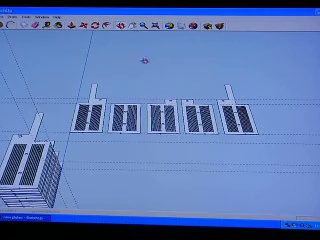
{"action": "scroll", "coordinate": [145, 65], "scroll_direction": "up", "scroll_amount": 3}
{"action": "scroll", "coordinate": [145, 68], "scroll_direction": "up", "scroll_amount": 1}
{"action": "left_click", "coordinate": [130, 25]}
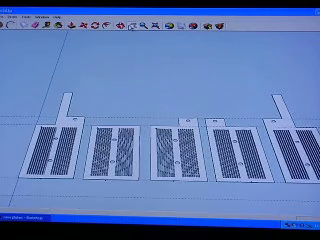
{"action": "left_click_drag", "start_coordinate": [128, 60], "coordinate": [128, 90]}
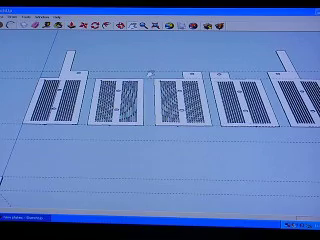
{"action": "scroll", "coordinate": [152, 78], "scroll_direction": "up", "scroll_amount": 1}
{"action": "scroll", "coordinate": [152, 78], "scroll_direction": "up", "scroll_amount": 2}
{"action": "scroll", "coordinate": [152, 78], "scroll_direction": "up", "scroll_amount": 2}
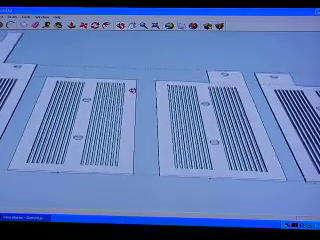
{"action": "mouse_move", "coordinate": [130, 90]}
{"action": "left_mouse_down"}
{"action": "mouse_move", "coordinate": [131, 70]}
{"action": "mouse_move", "coordinate": [131, 85]}
{"action": "left_mouse_up"}
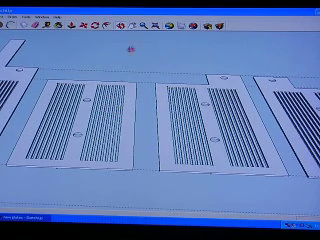
{"action": "scroll", "coordinate": [151, 43], "scroll_direction": "down", "scroll_amount": 5}
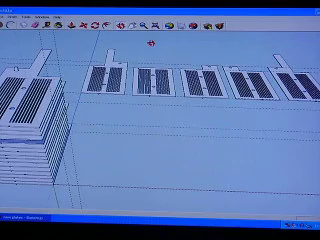
{"action": "scroll", "coordinate": [146, 65], "scroll_direction": "up", "scroll_amount": 2}
{"action": "scroll", "coordinate": [142, 88], "scroll_direction": "up", "scroll_amount": 1}
Step: Orbit down to an oblique angle on the central grooved plate
{"action": "middle_click_drag", "start_coordinate": [142, 88], "coordinate": [147, 55]}
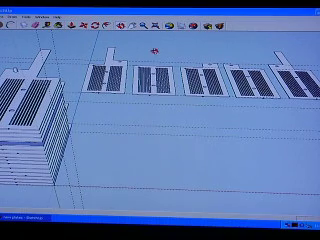
{"action": "scroll", "coordinate": [165, 54], "scroll_direction": "up", "scroll_amount": 2}
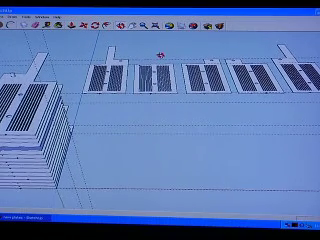
{"action": "scroll", "coordinate": [162, 56], "scroll_direction": "up", "scroll_amount": 2}
{"action": "scroll", "coordinate": [162, 55], "scroll_direction": "up", "scroll_amount": 2}
{"action": "scroll", "coordinate": [162, 55], "scroll_direction": "up", "scroll_amount": 2}
{"action": "scroll", "coordinate": [162, 55], "scroll_direction": "up", "scroll_amount": 2}
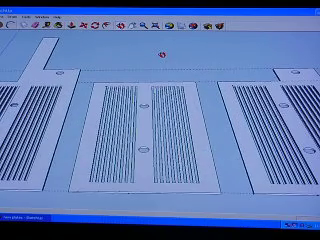